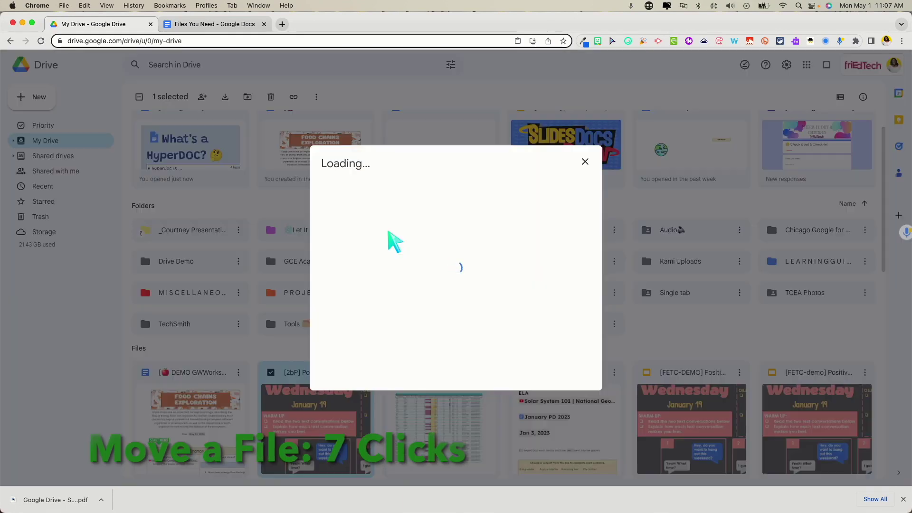
Step: Move the [2bP] Connotation and Word Choice presentation to My Drive > Let It Go
{"action": "left_click", "coordinate": [430, 216]}
{"action": "left_click", "coordinate": [579, 241]}
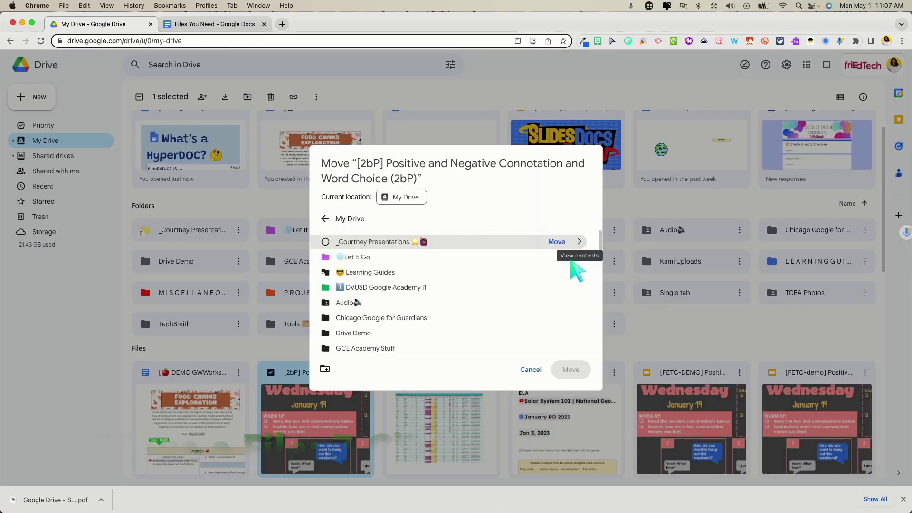
{"action": "left_click", "coordinate": [570, 259]}
{"action": "left_click", "coordinate": [580, 257]}
{"action": "left_click", "coordinate": [570, 370]}
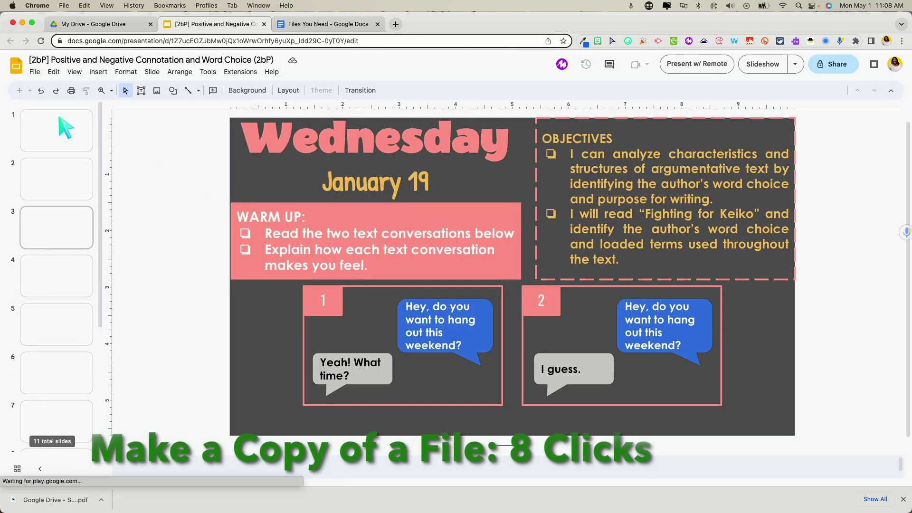
Step: Make a copy of the entire [2bP] presentation, with My Drive > Let It Go as its folder
{"action": "left_click", "coordinate": [35, 73]}
{"action": "mouse_move", "coordinate": [71, 135]}
{"action": "left_click", "coordinate": [214, 139]}
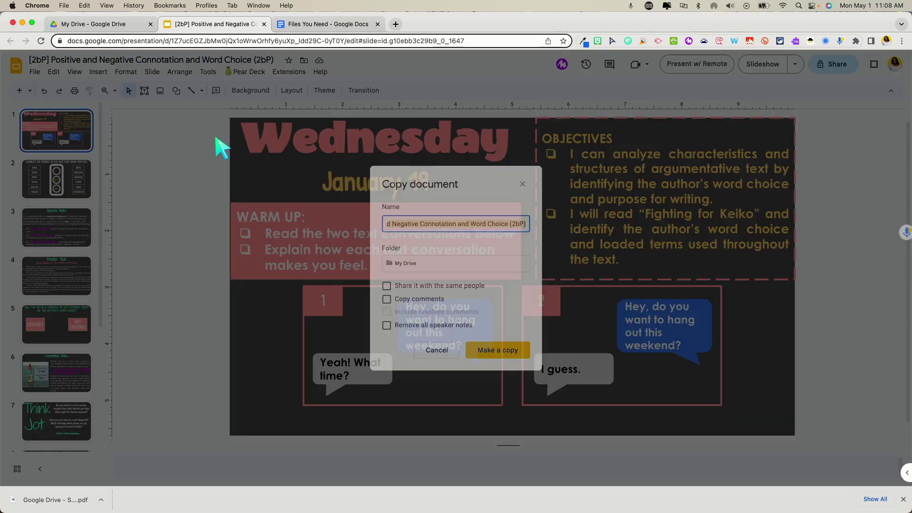
{"action": "left_click", "coordinate": [418, 263]}
{"action": "left_click", "coordinate": [539, 306]}
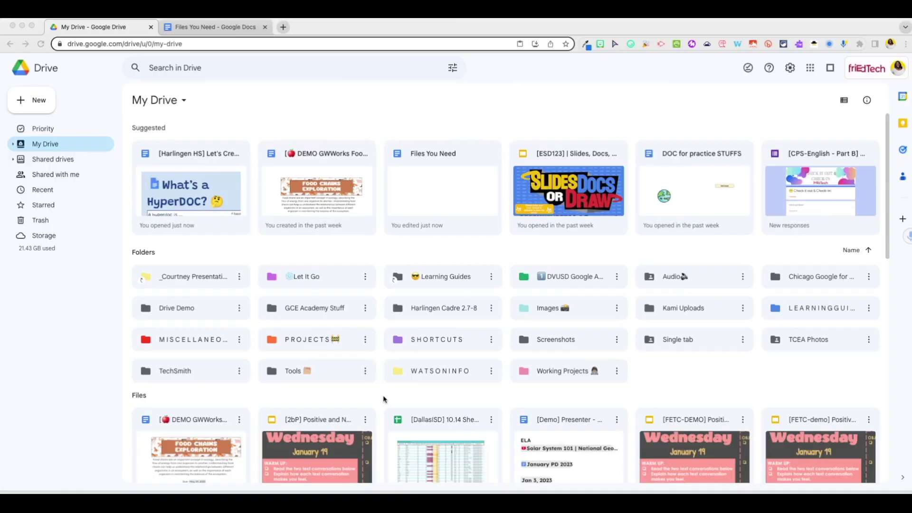
Step: Cut the [2bP] presentation with Cmd+X and paste it into Drive Demo with Cmd+V
{"action": "left_click", "coordinate": [318, 421]}
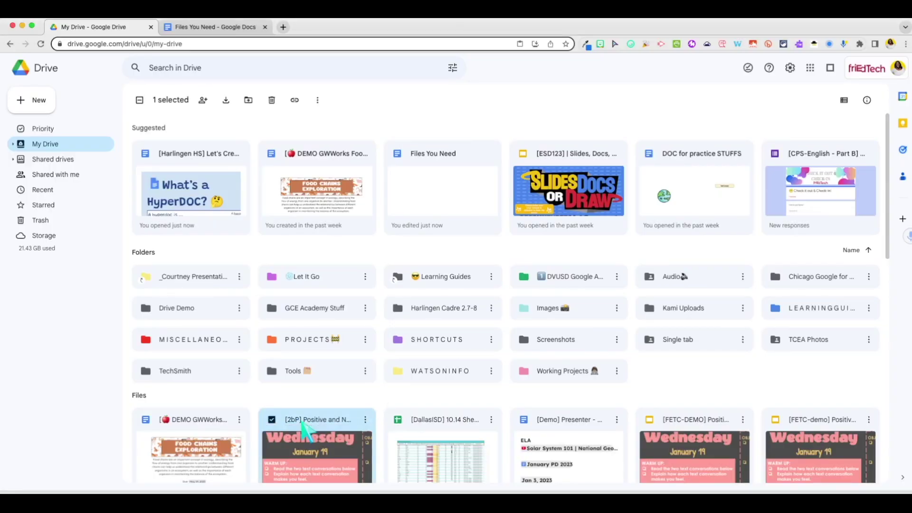
{"action": "key", "text": "super+x"}
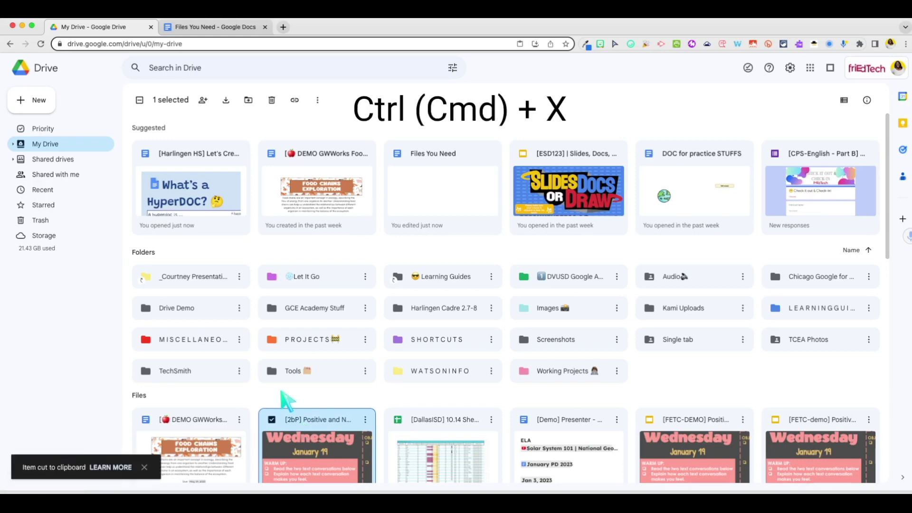
{"action": "left_click", "coordinate": [177, 309]}
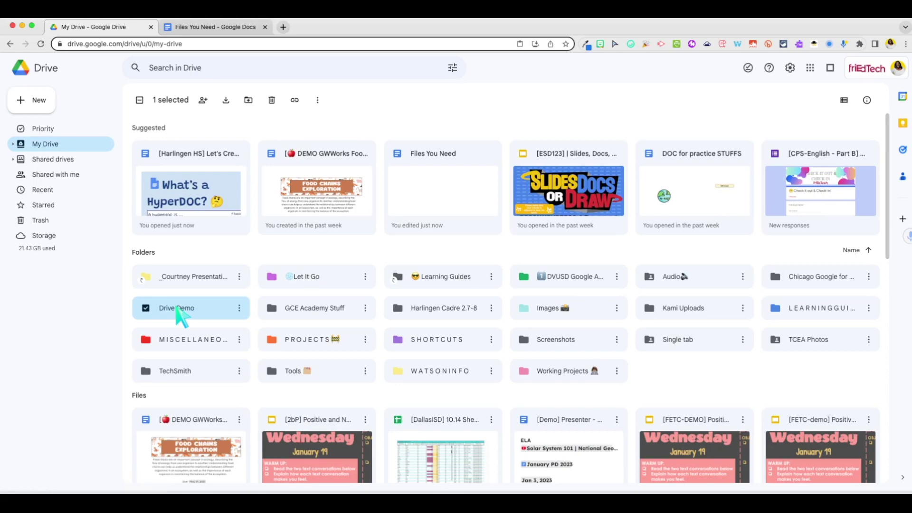
{"action": "key", "text": "super+v"}
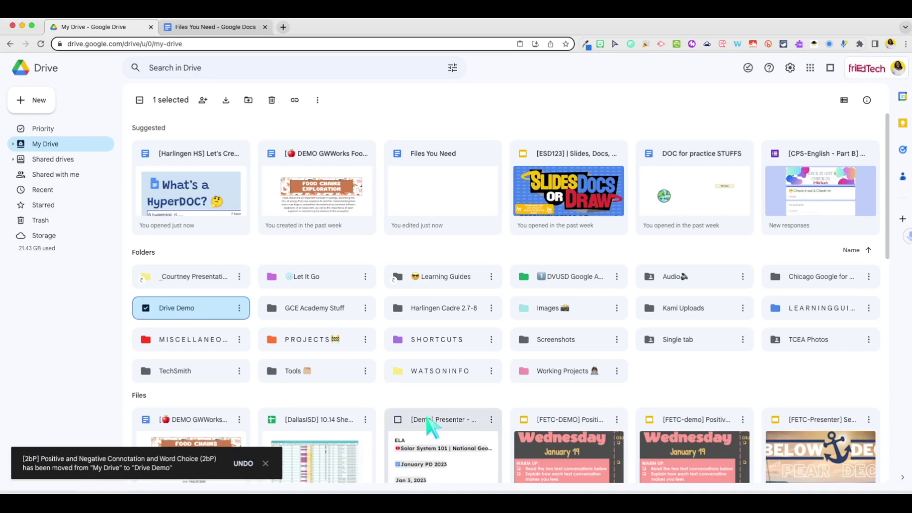
Step: Select the eight Harlingen HS documents as one Shift+click range
{"action": "scroll", "coordinate": [387, 407], "scroll_direction": "down", "scroll_amount": 3}
{"action": "scroll", "coordinate": [387, 408], "scroll_direction": "down", "scroll_amount": 7}
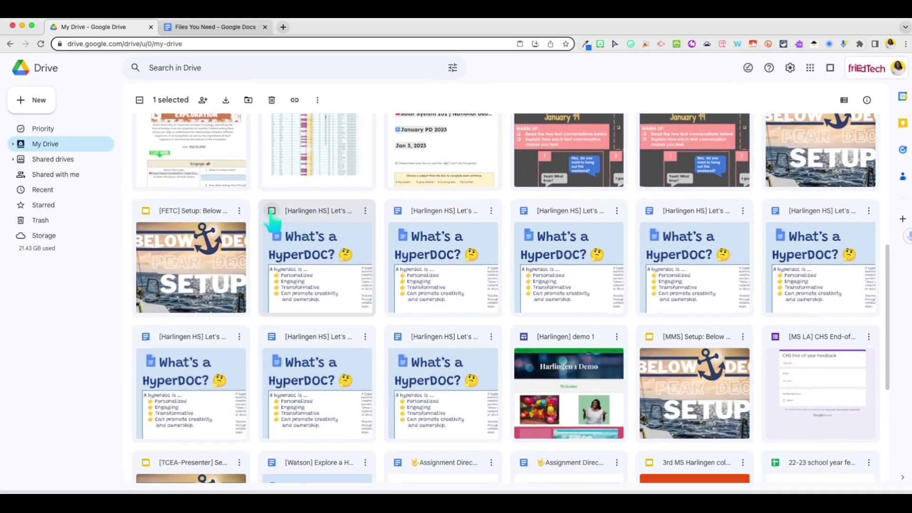
{"action": "left_click", "coordinate": [272, 211]}
{"action": "left_click", "coordinate": [398, 210]}
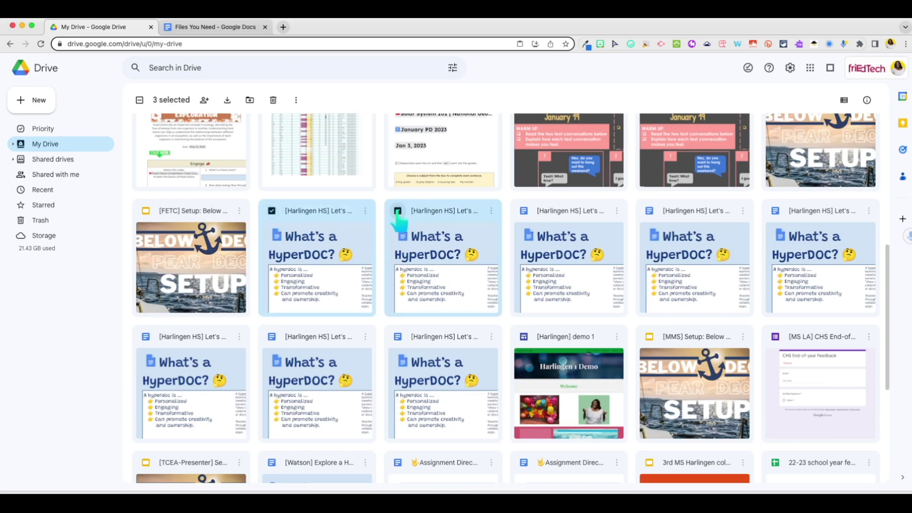
{"action": "left_click", "coordinate": [305, 238]}
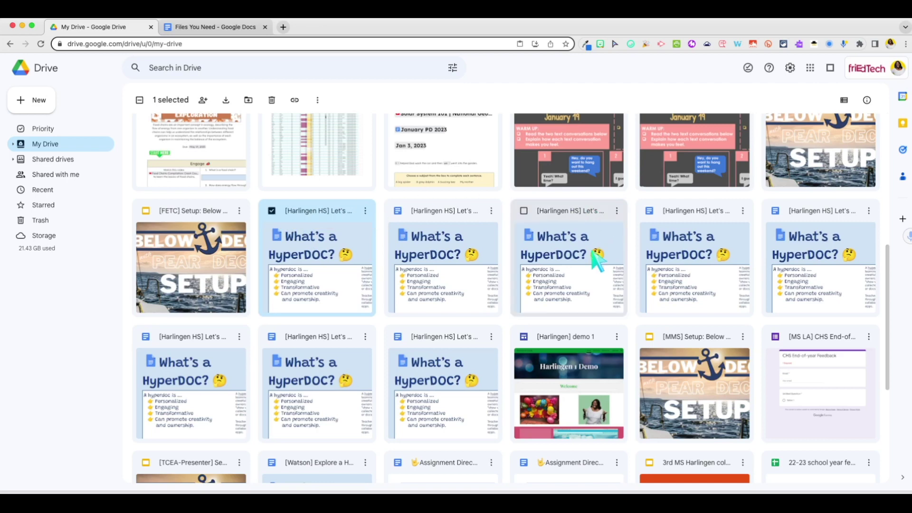
{"action": "left_click", "coordinate": [451, 382], "text": "shift"}
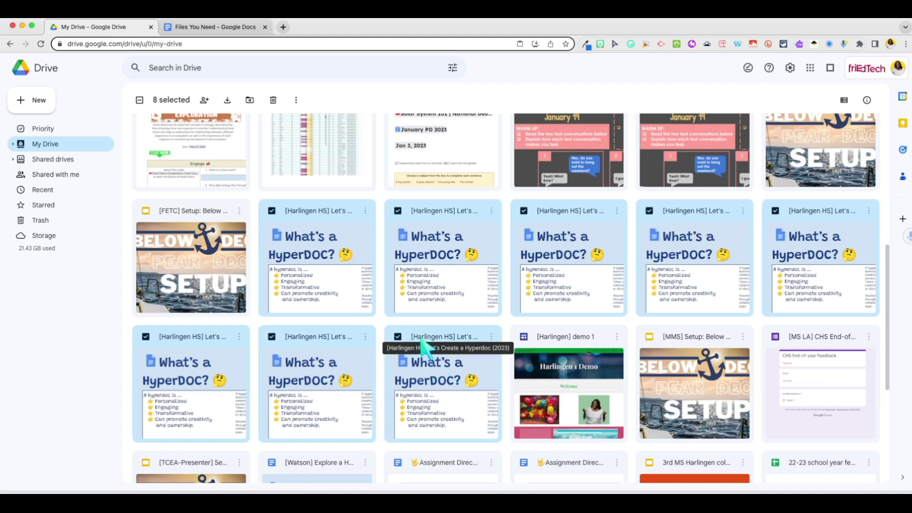
Step: Cut the eight documents and paste them inside the Let It Go folder
{"action": "key", "text": "super+x"}
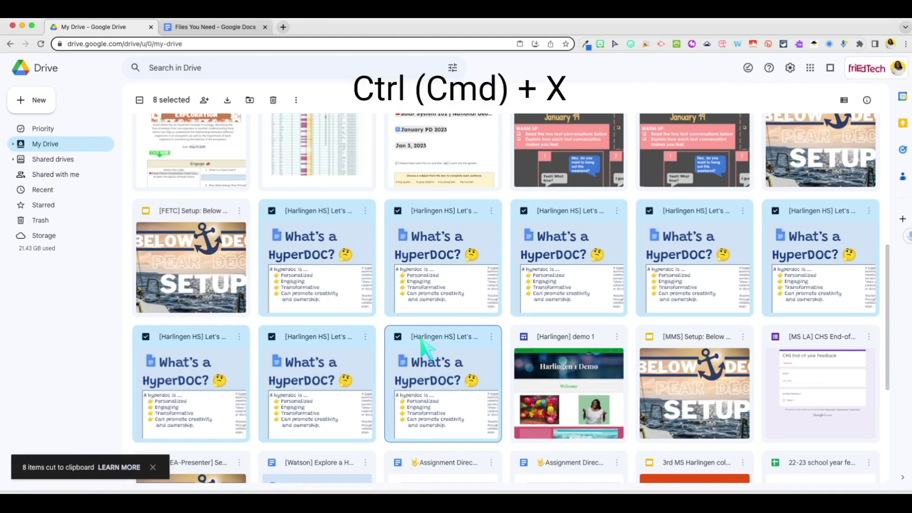
{"action": "scroll", "coordinate": [407, 285], "scroll_direction": "up", "scroll_amount": 8}
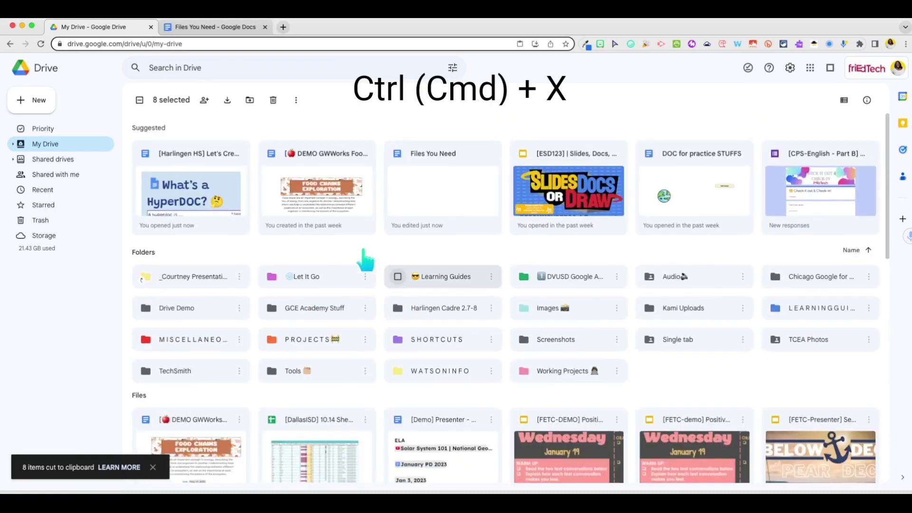
{"action": "double_click", "coordinate": [309, 279]}
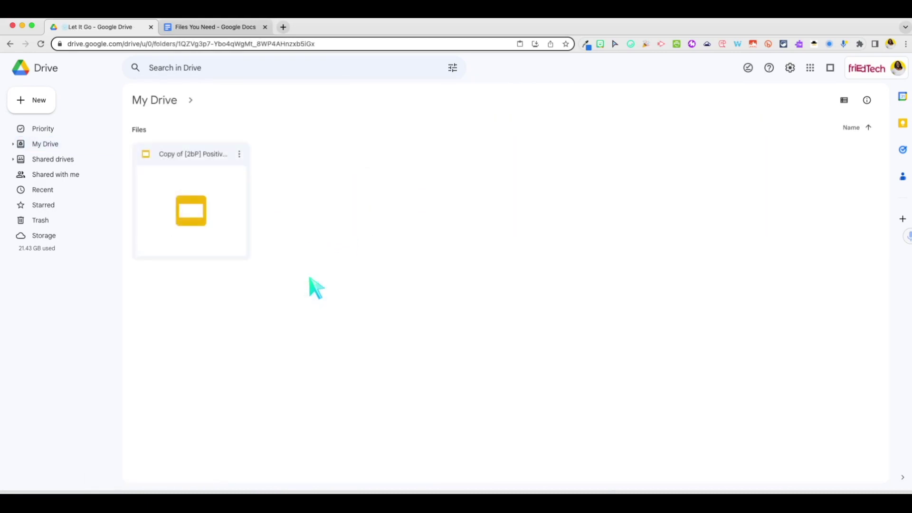
{"action": "key", "text": "super+v"}
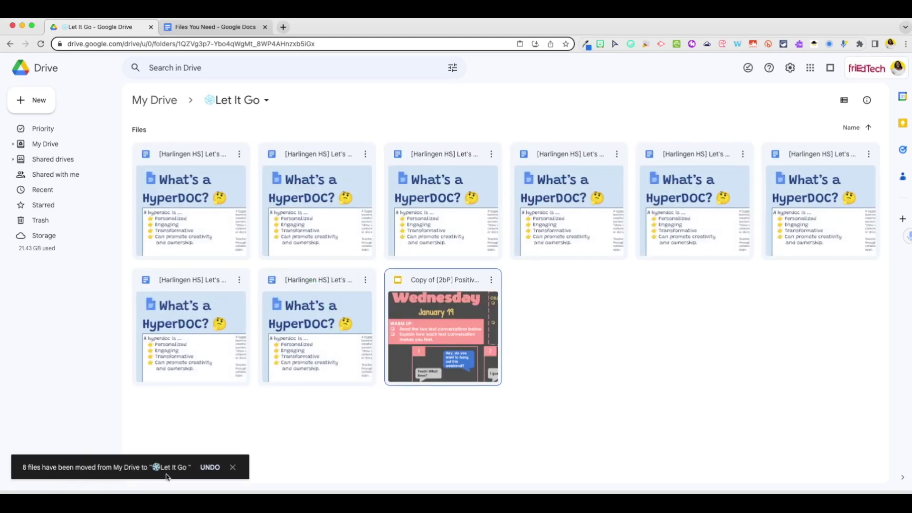
Step: Copy the DEMO GWWorks Food Chains document into Let It Go with Cmd+C/Cmd+V, then open Let It Go
{"action": "key", "text": "super+bracketleft"}
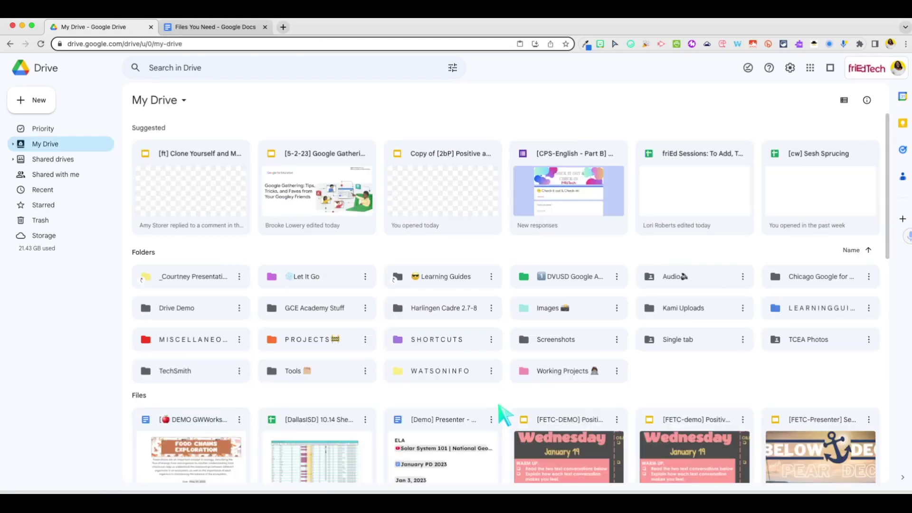
{"action": "scroll", "coordinate": [499, 407], "scroll_direction": "down", "scroll_amount": 1}
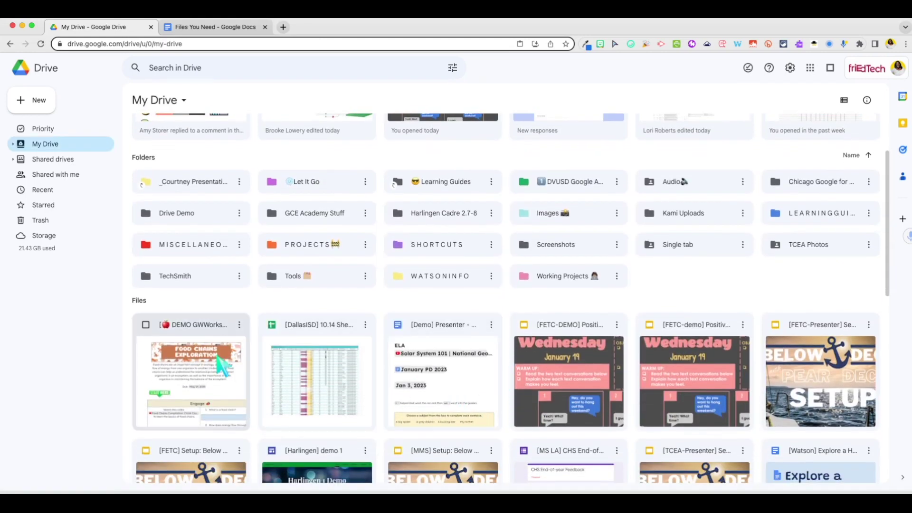
{"action": "left_click", "coordinate": [199, 330]}
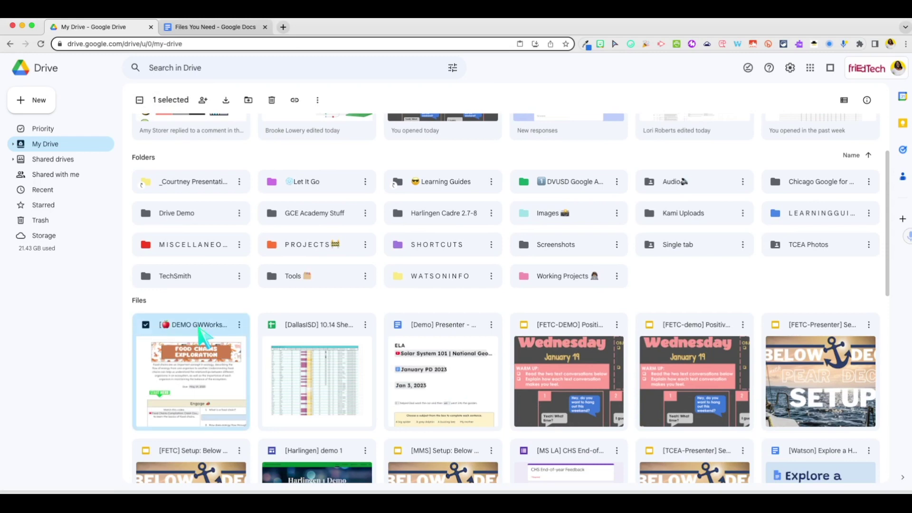
{"action": "key", "text": "super+c"}
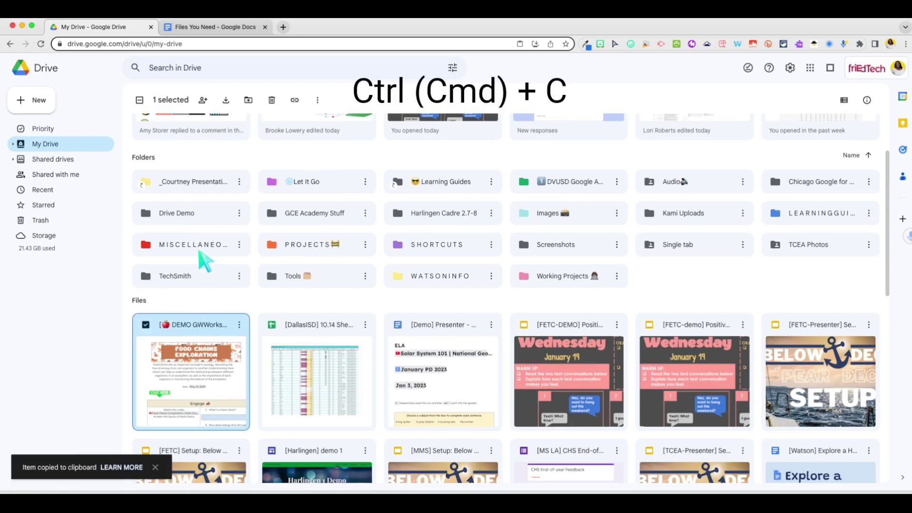
{"action": "scroll", "coordinate": [204, 252], "scroll_direction": "up", "scroll_amount": 2}
{"action": "left_click", "coordinate": [316, 284]}
{"action": "key", "text": "super+v"}
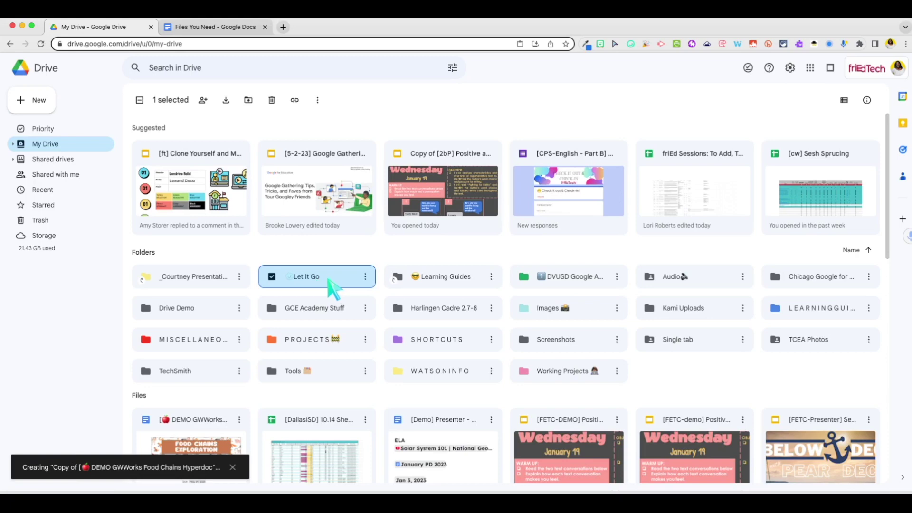
{"action": "double_click", "coordinate": [331, 287]}
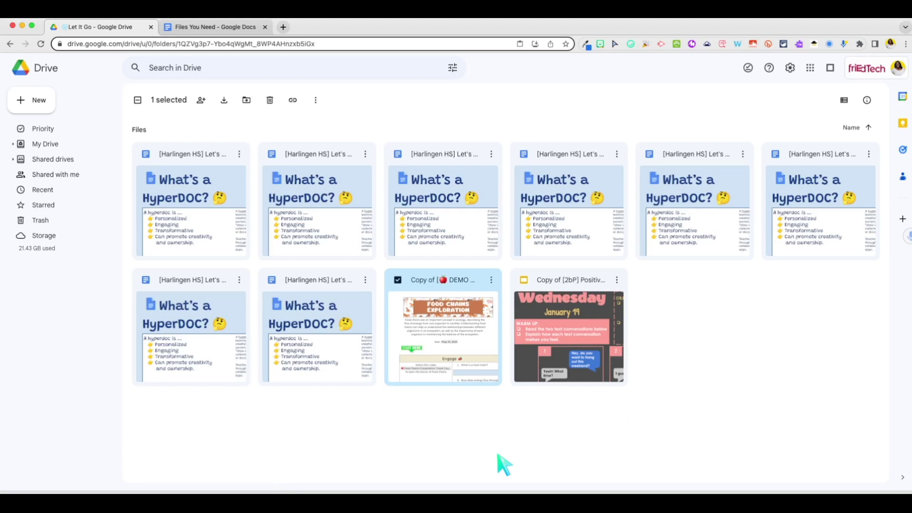
Step: Select the Copy of [2bP] presentation in Let It Go and copy it with Cmd+C
{"action": "left_click", "coordinate": [565, 282]}
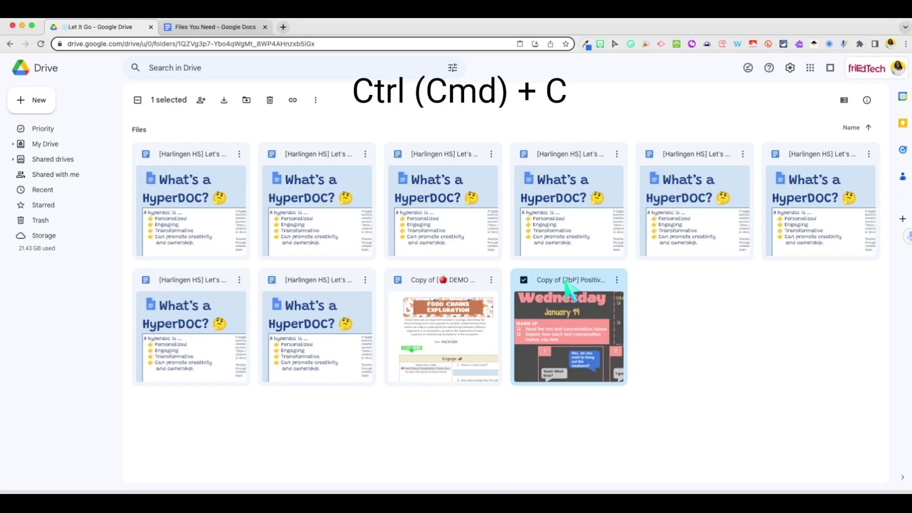
{"action": "key", "text": "super+c"}
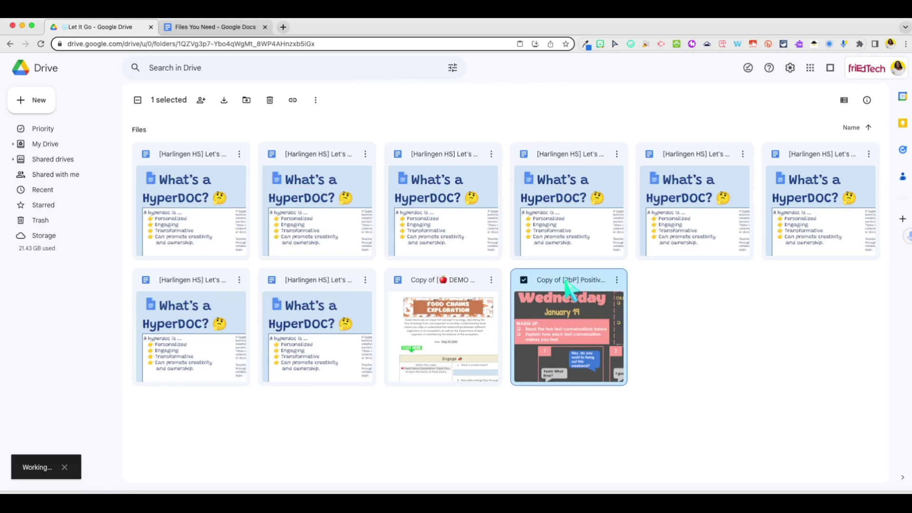
Step: Paste the Copy of [2bP] slides link into the Files You Need doc and preview it
{"action": "left_click", "coordinate": [204, 27]}
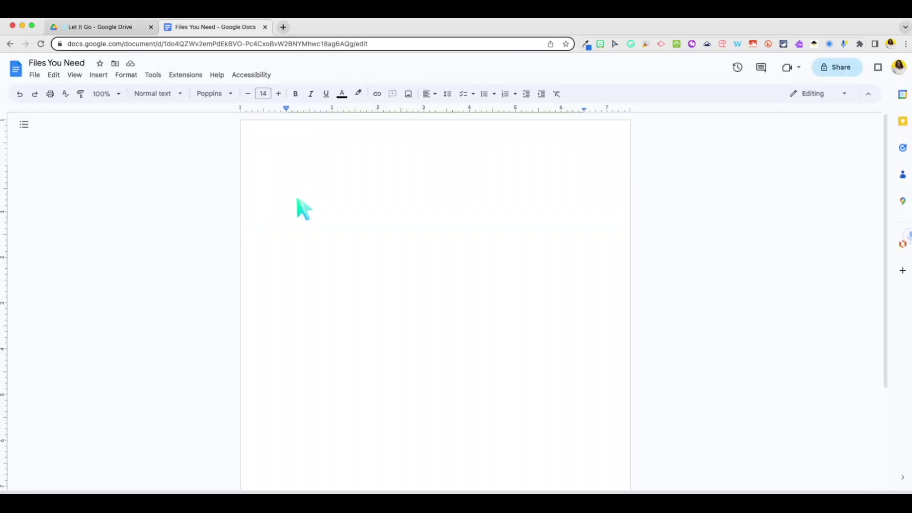
{"action": "key", "text": "super+v"}
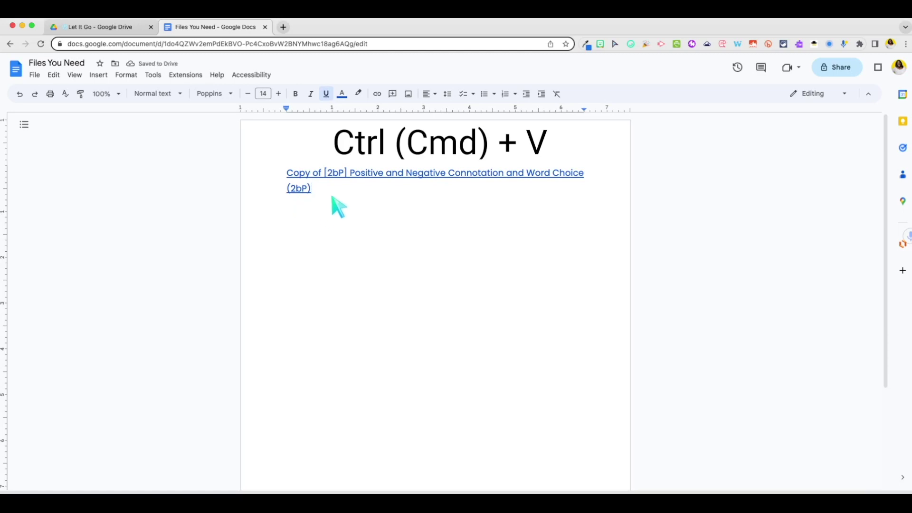
{"action": "left_click", "coordinate": [371, 174]}
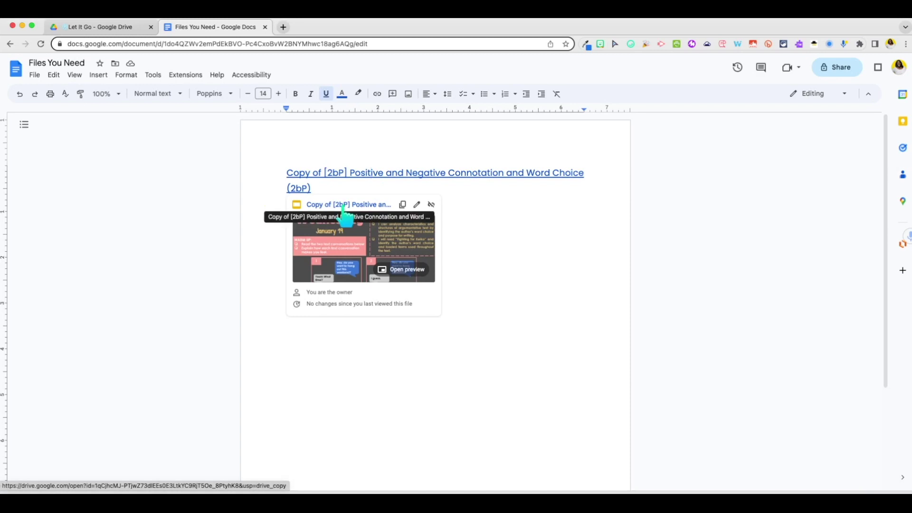
{"action": "key", "text": "ctrl+shift+Tab"}
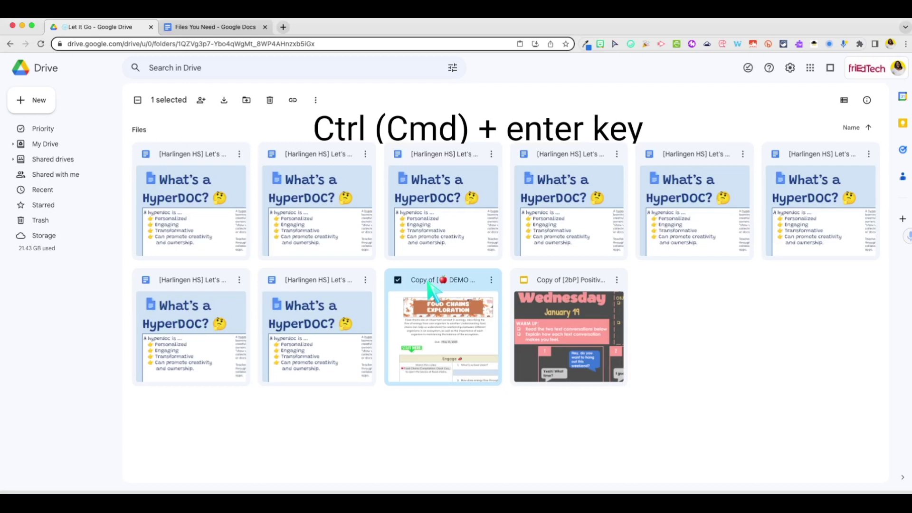
Step: Open the Copy of DEMO GWWorks Food Chains Hyperdoc in a new tab with Ctrl+Enter, then reselect it in Let It Go
{"action": "key", "text": "ctrl+Return"}
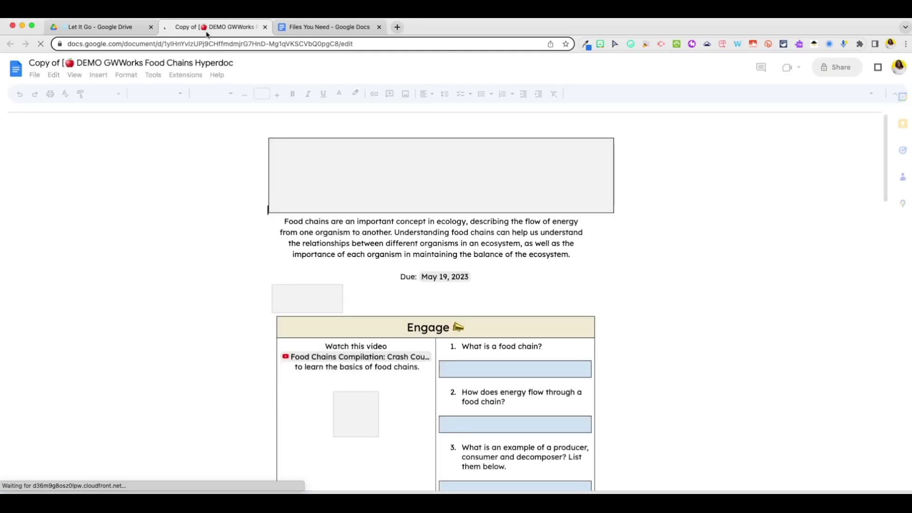
{"action": "left_click", "coordinate": [109, 28]}
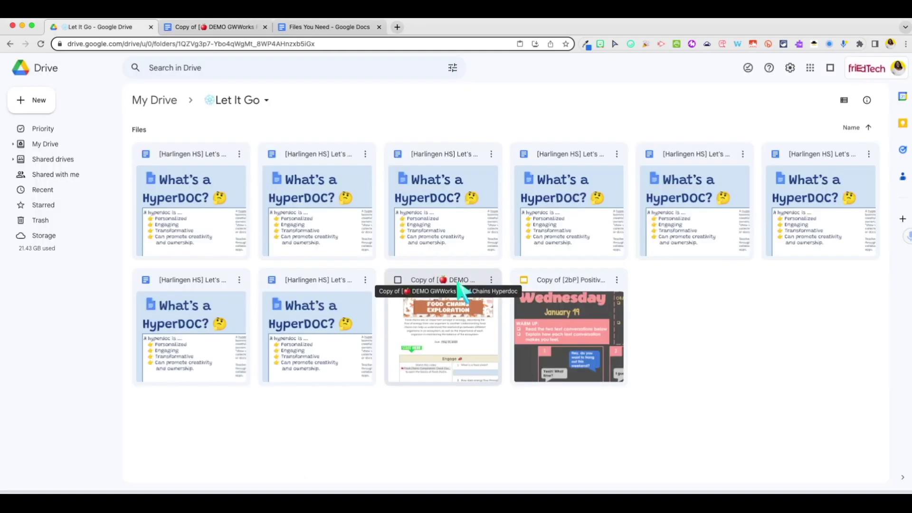
{"action": "left_click", "coordinate": [433, 291]}
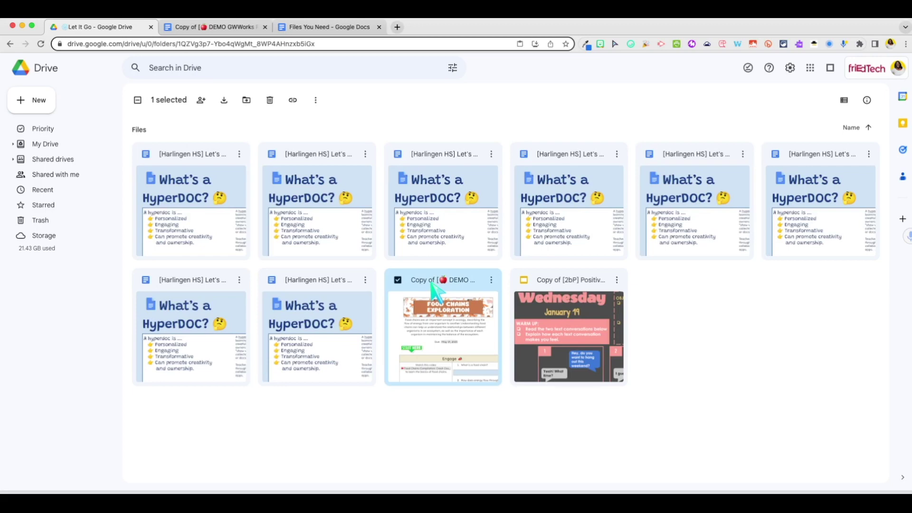
{"action": "key", "text": "p"}
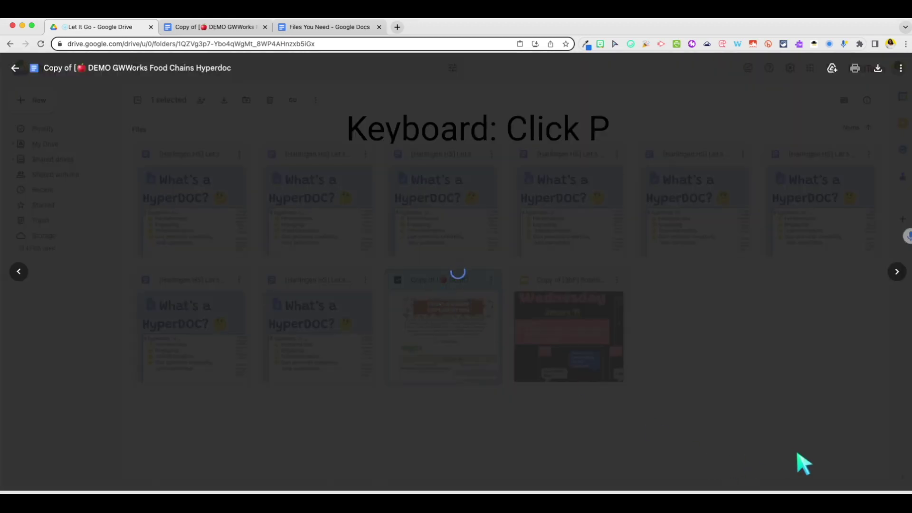
{"action": "scroll", "coordinate": [614, 281], "scroll_direction": "down", "scroll_amount": 10}
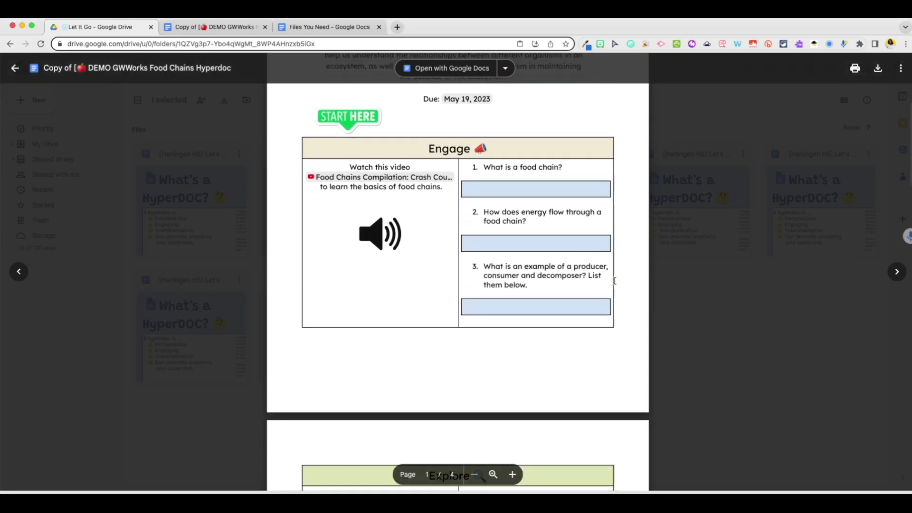
{"action": "scroll", "coordinate": [615, 280], "scroll_direction": "down", "scroll_amount": 3}
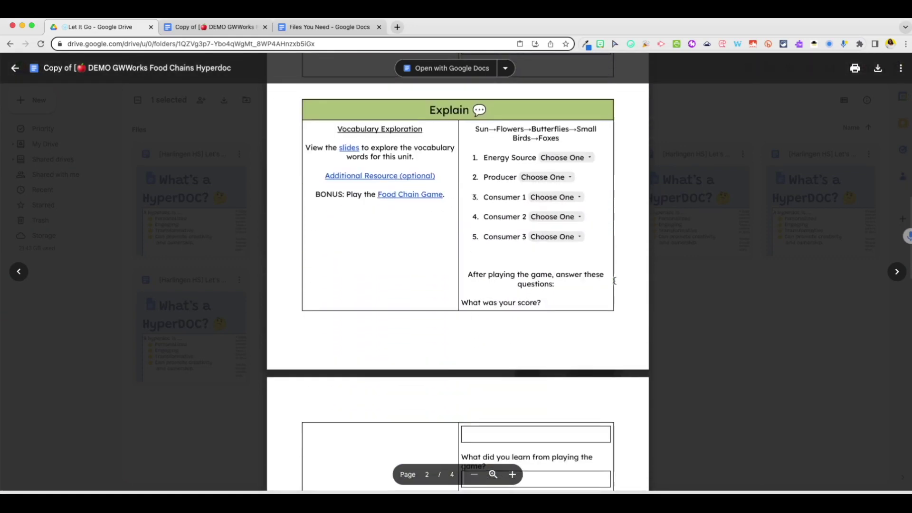
{"action": "left_click", "coordinate": [897, 273]}
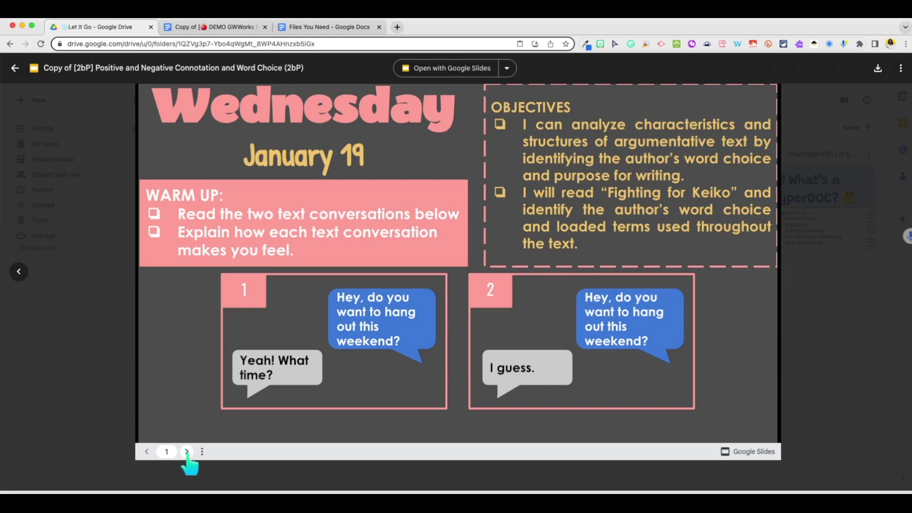
{"action": "left_click", "coordinate": [187, 451]}
{"action": "left_click", "coordinate": [187, 452]}
{"action": "left_click", "coordinate": [187, 452]}
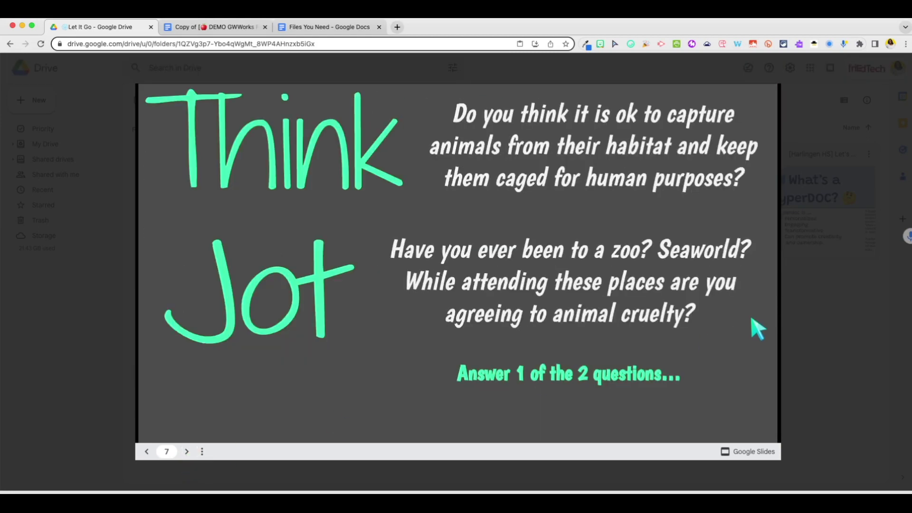
{"action": "left_click", "coordinate": [850, 322]}
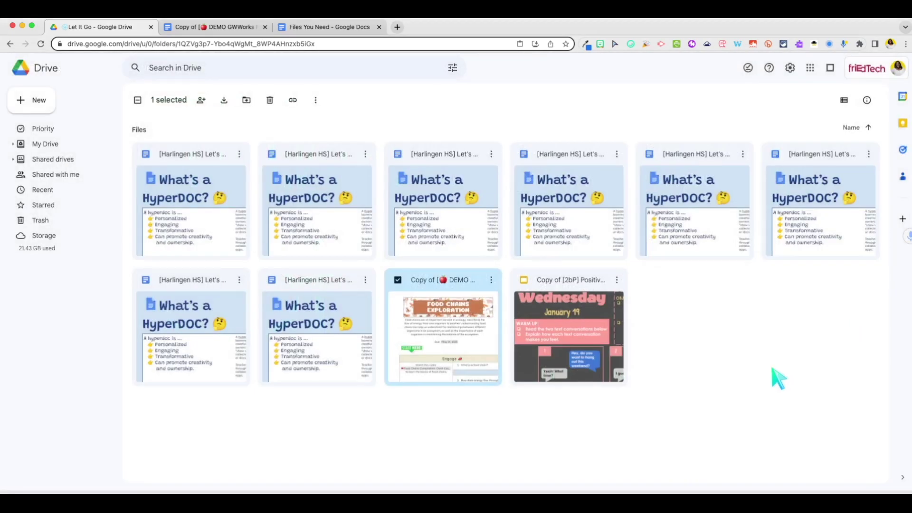
{"action": "right_click", "coordinate": [551, 333]}
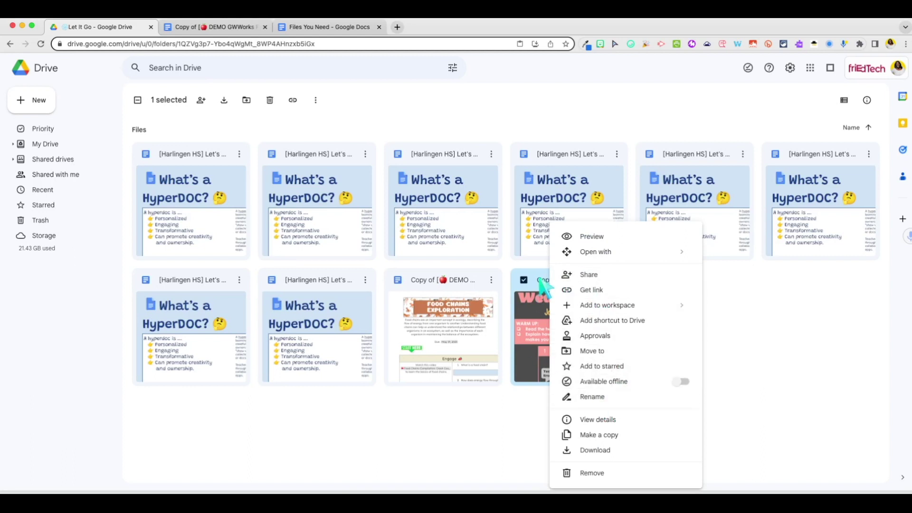
Step: Rename the Food Chains Hyperdoc copy with N, deleting its leading 'Copy of ' prefix
{"action": "left_click", "coordinate": [485, 285]}
{"action": "key", "text": "n"}
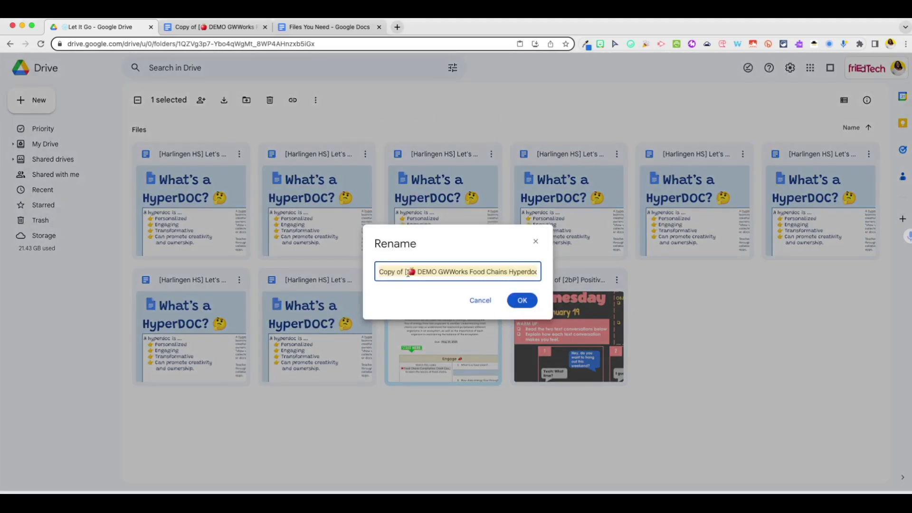
{"action": "left_click_drag", "start_coordinate": [407, 271], "coordinate": [357, 279]}
{"action": "key", "text": "BackSpace"}
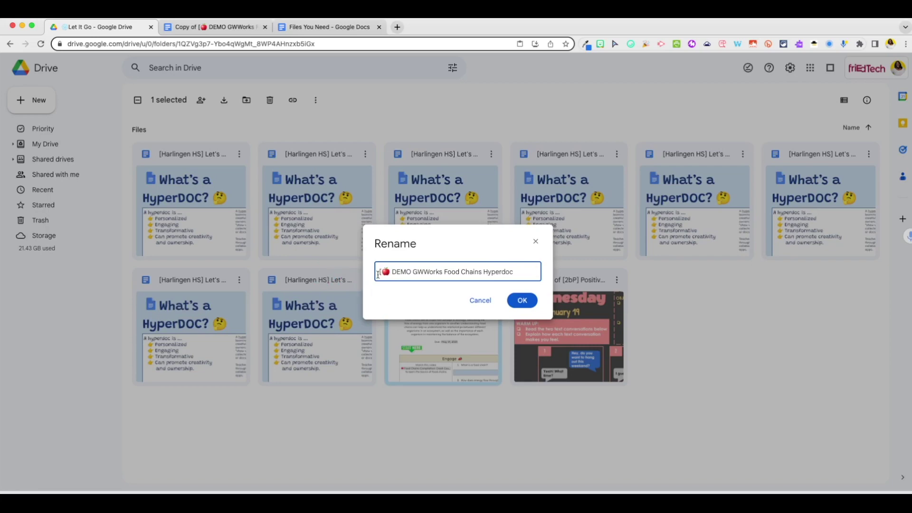
{"action": "left_click", "coordinate": [522, 301]}
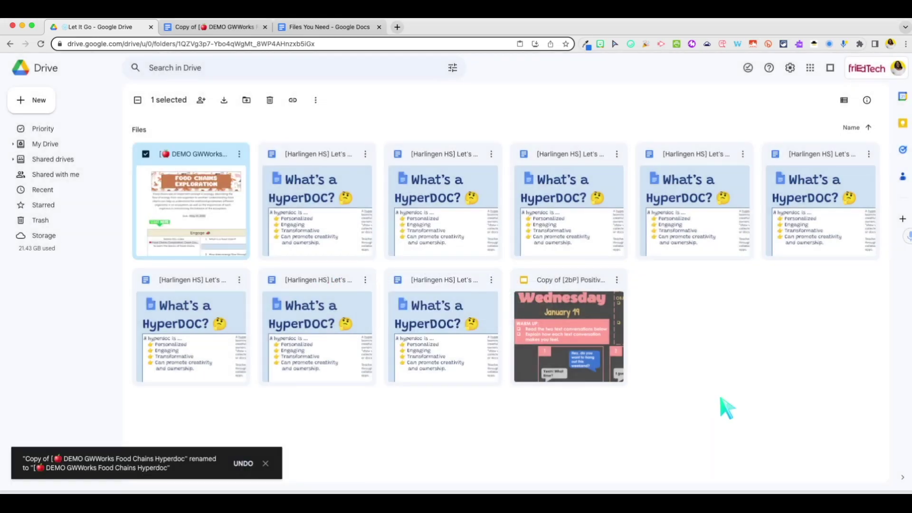
{"action": "left_click", "coordinate": [721, 399]}
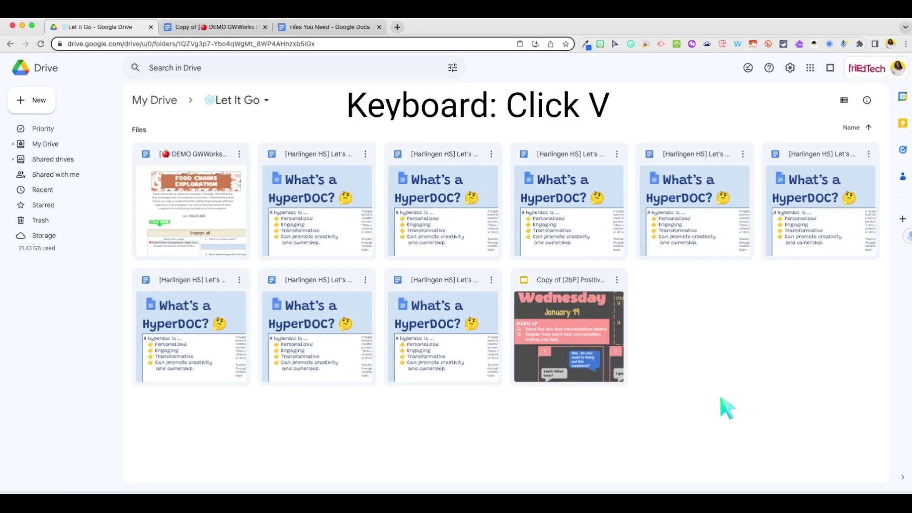
Step: Switch Let It Go from grid to list view with the V shortcut
{"action": "key", "text": "v"}
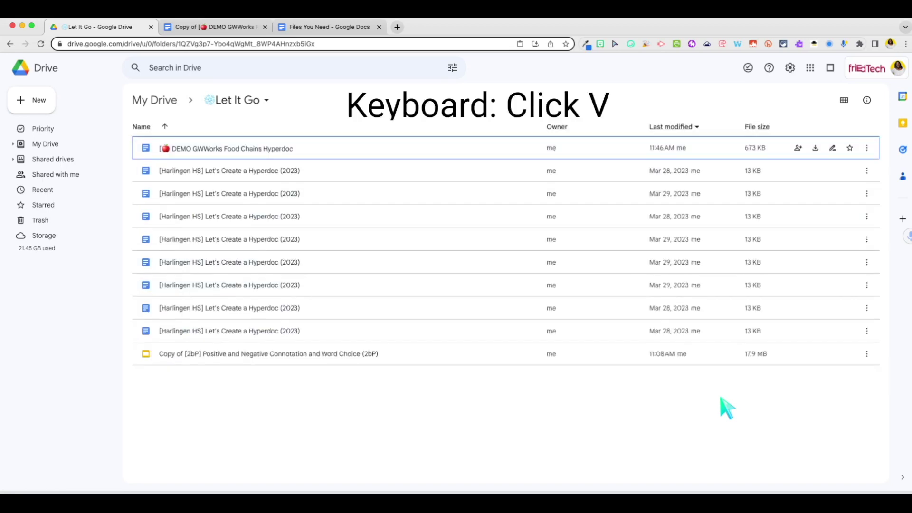